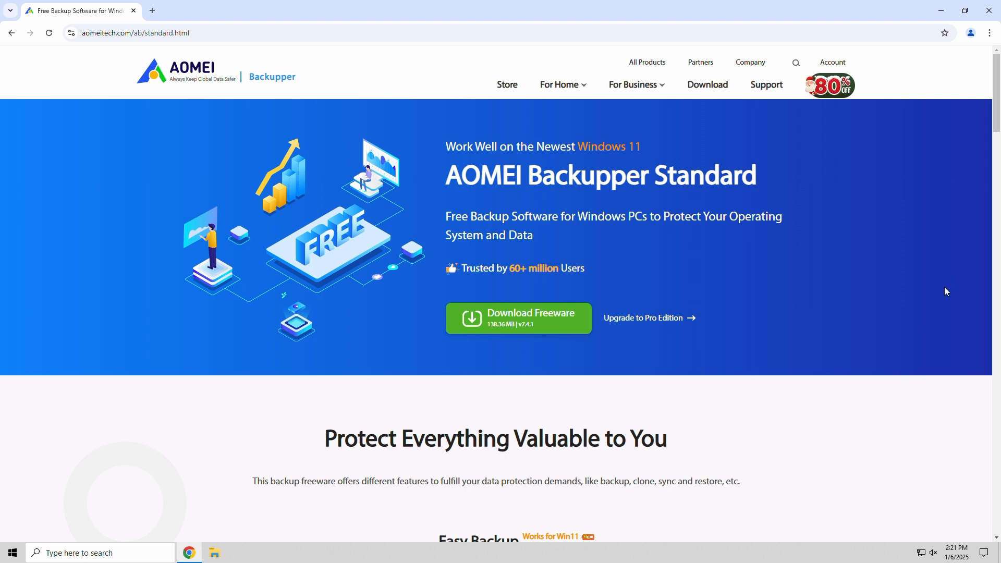
scroll(895, 407, "down", 2)
scroll(897, 426, "down", 1)
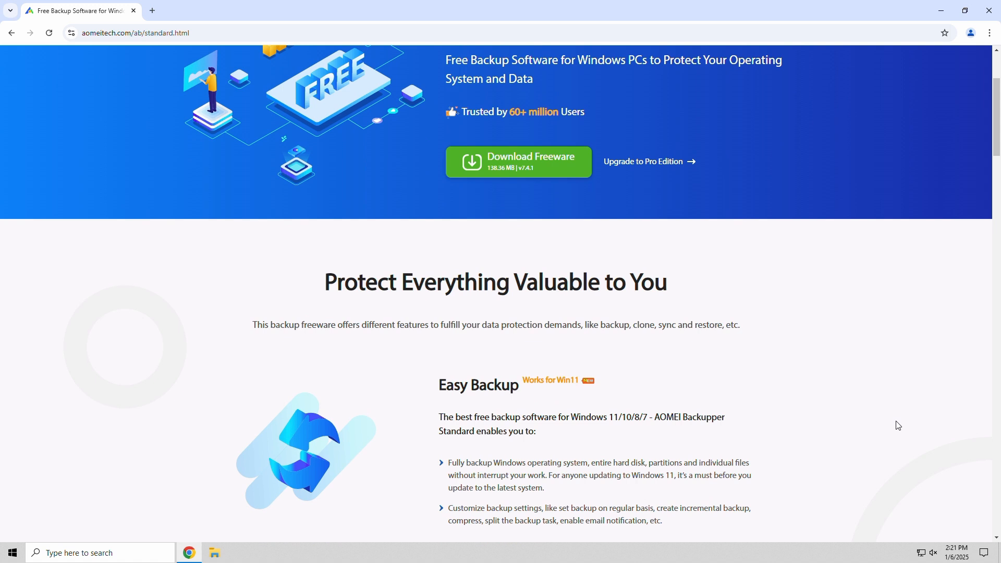
scroll(897, 426, "down", 1)
scroll(897, 426, "down", 1)
scroll(897, 425, "down", 1)
scroll(896, 425, "down", 1)
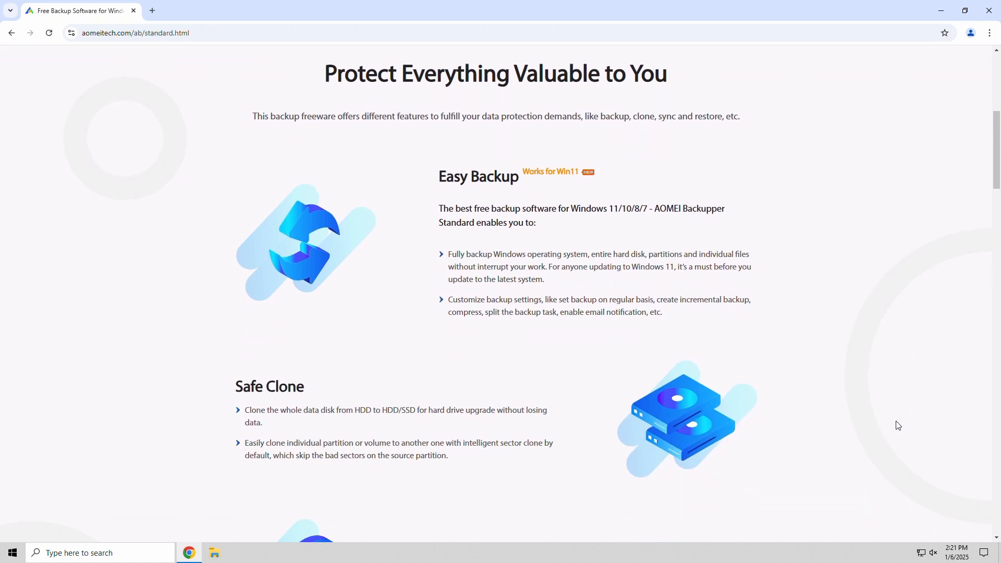
scroll(897, 426, "down", 1)
scroll(898, 425, "down", 2)
scroll(897, 425, "down", 1)
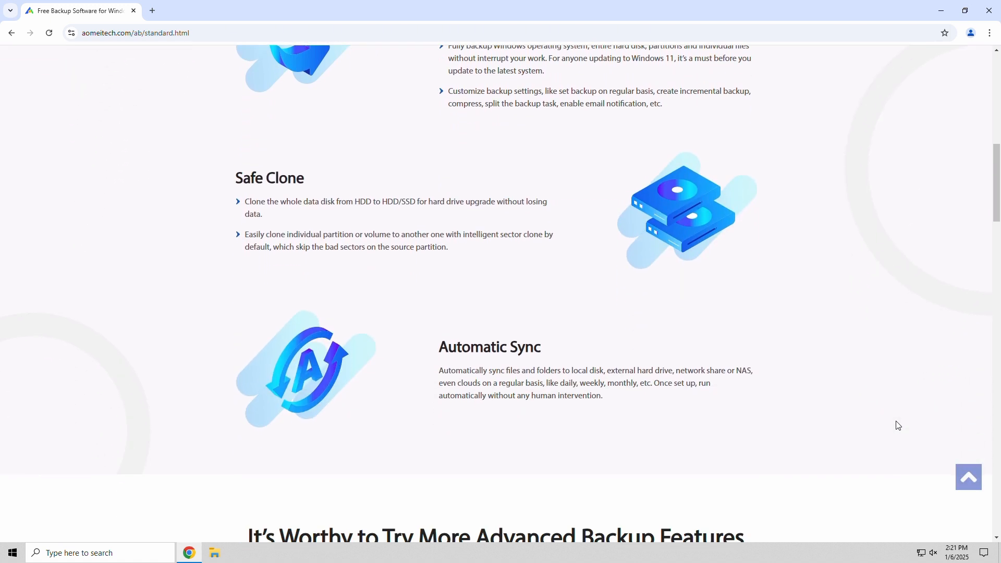
scroll(897, 426, "down", 1)
scroll(897, 426, "down", 1)
scroll(897, 426, "down", 1)
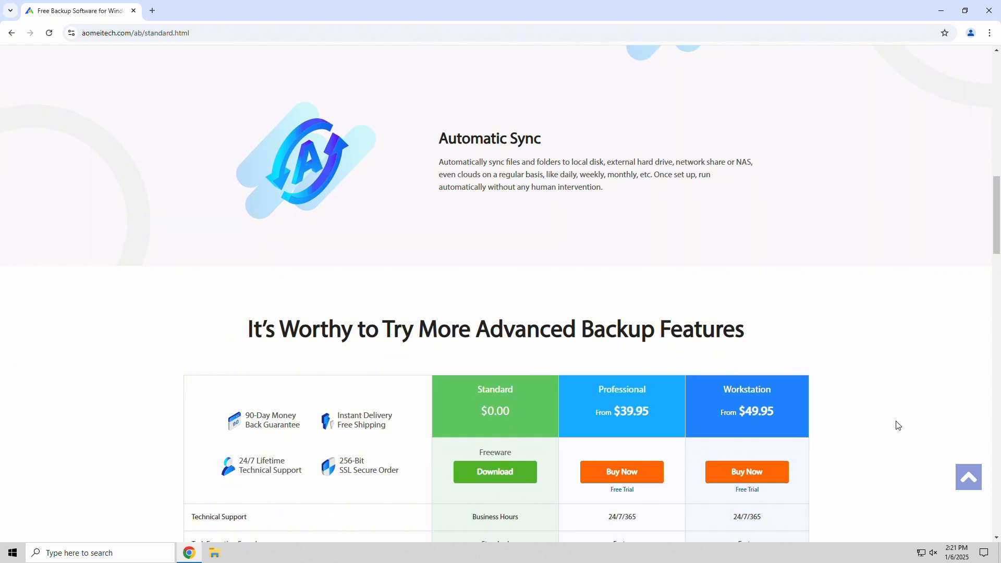
scroll(897, 425, "down", 1)
scroll(897, 425, "down", 1)
scroll(897, 426, "down", 1)
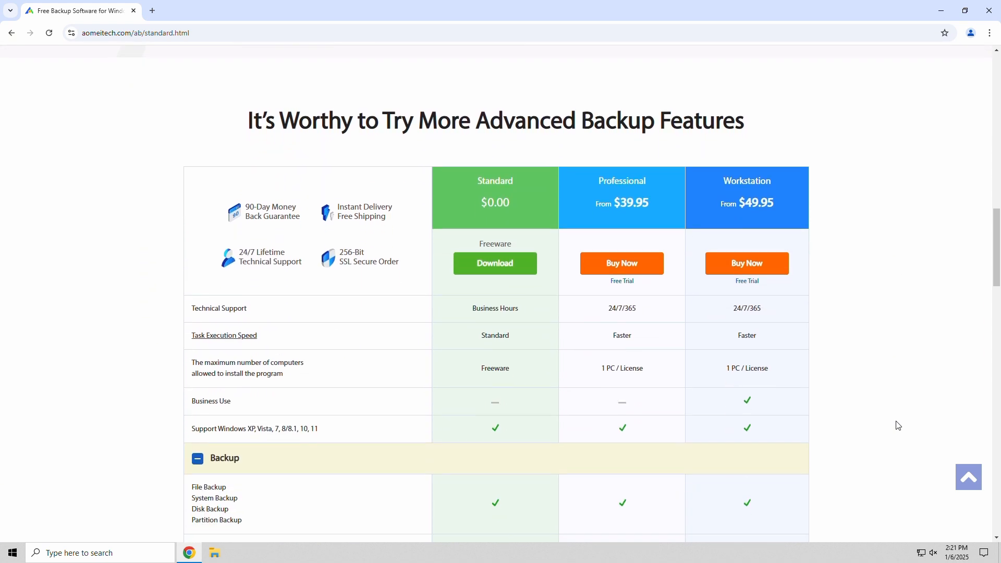
scroll(897, 425, "down", 1)
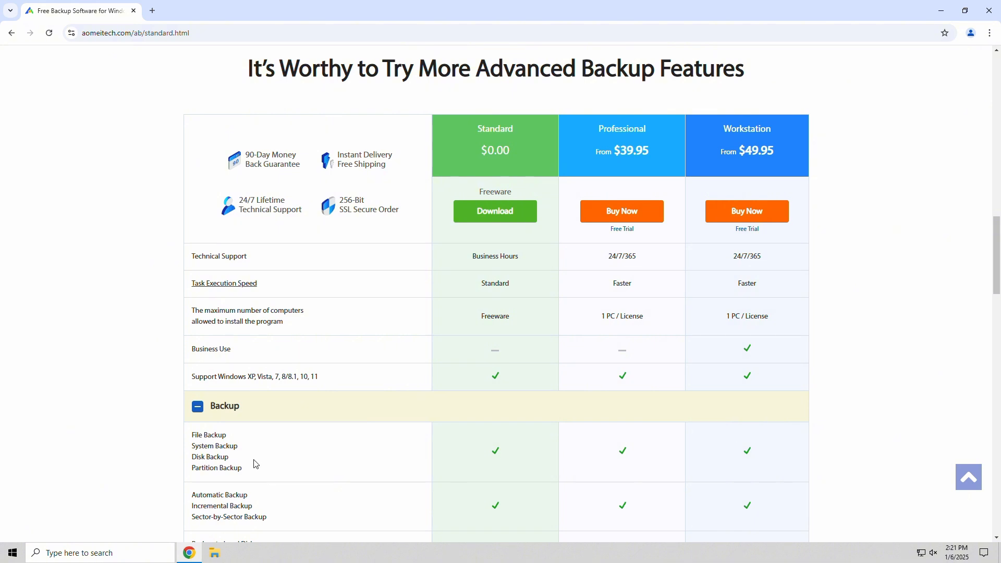
Collapse the Backup feature rows in the edition comparison table
left_click(221, 414)
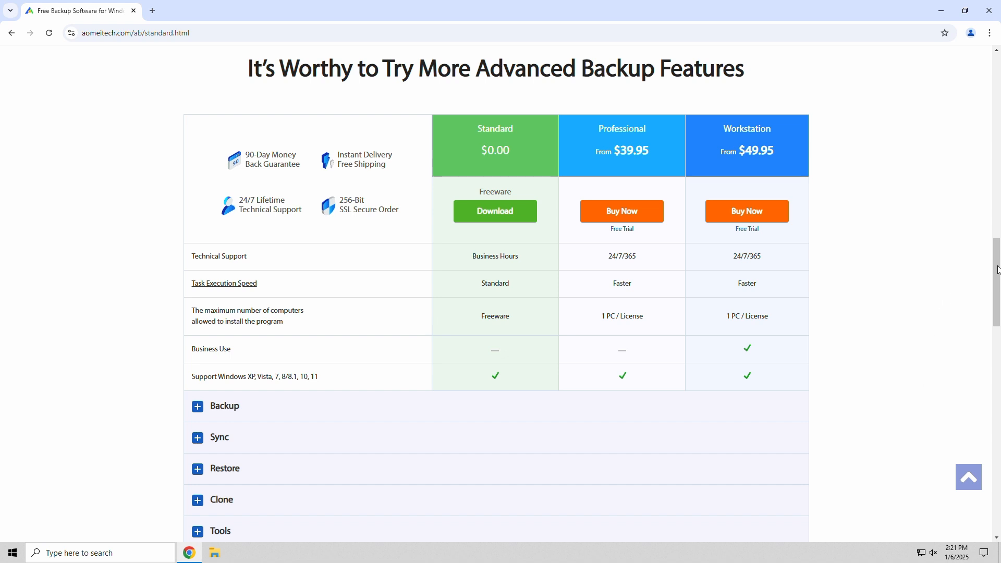
left_click_drag(998, 269, 998, 275)
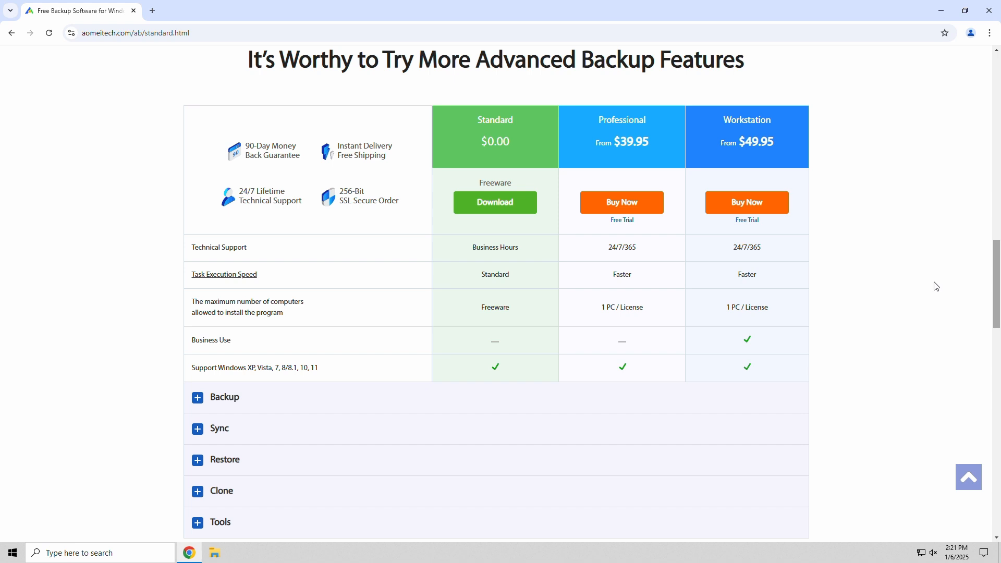
scroll(936, 287, "up", 1)
scroll(936, 287, "up", 2)
scroll(936, 287, "up", 3)
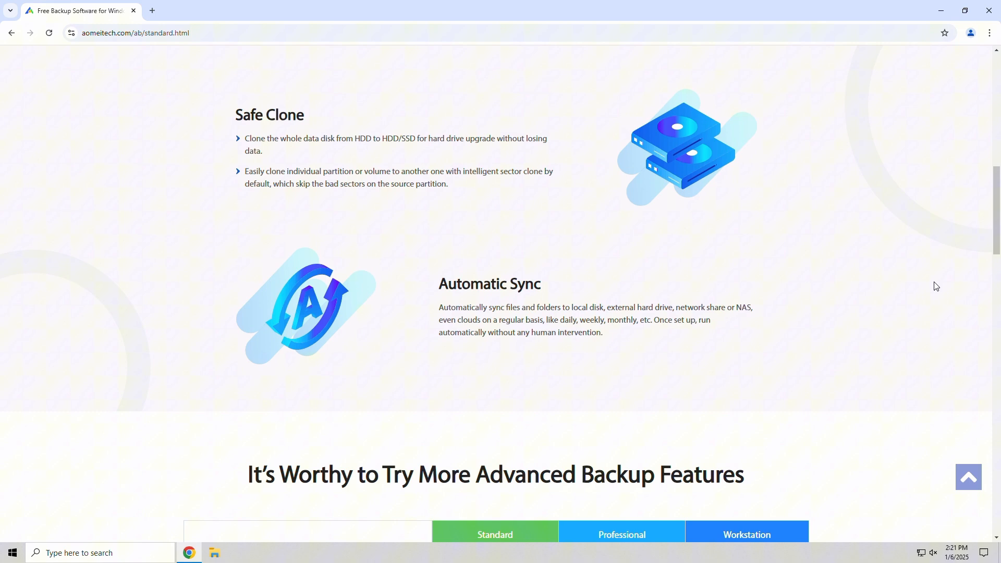
scroll(934, 288, "up", 1)
scroll(934, 286, "up", 2)
scroll(934, 286, "up", 2)
scroll(934, 286, "up", 2)
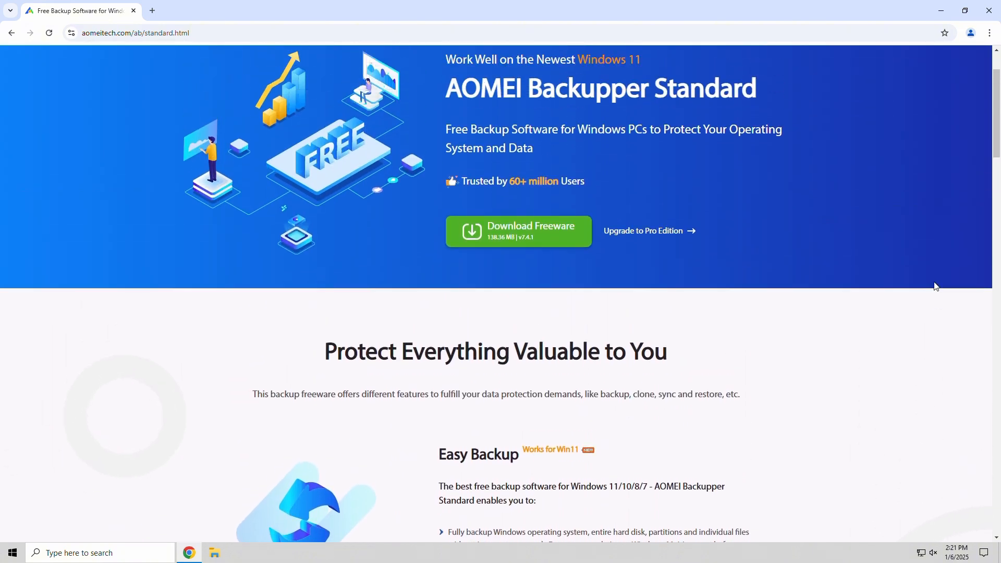
scroll(933, 287, "up", 1)
scroll(934, 286, "up", 1)
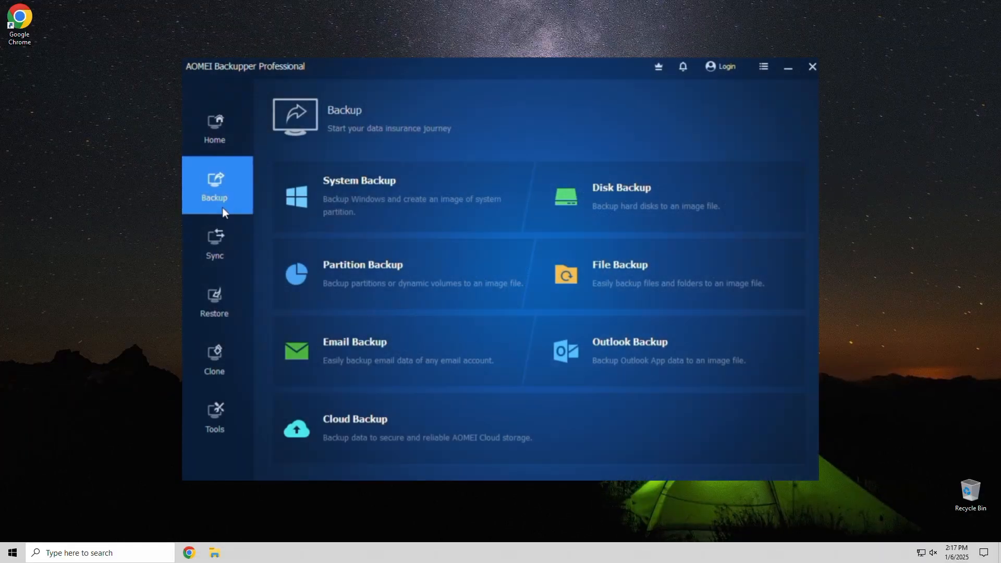
Tour the Sync and Restore sections, ending on the Clone options
left_click(220, 243)
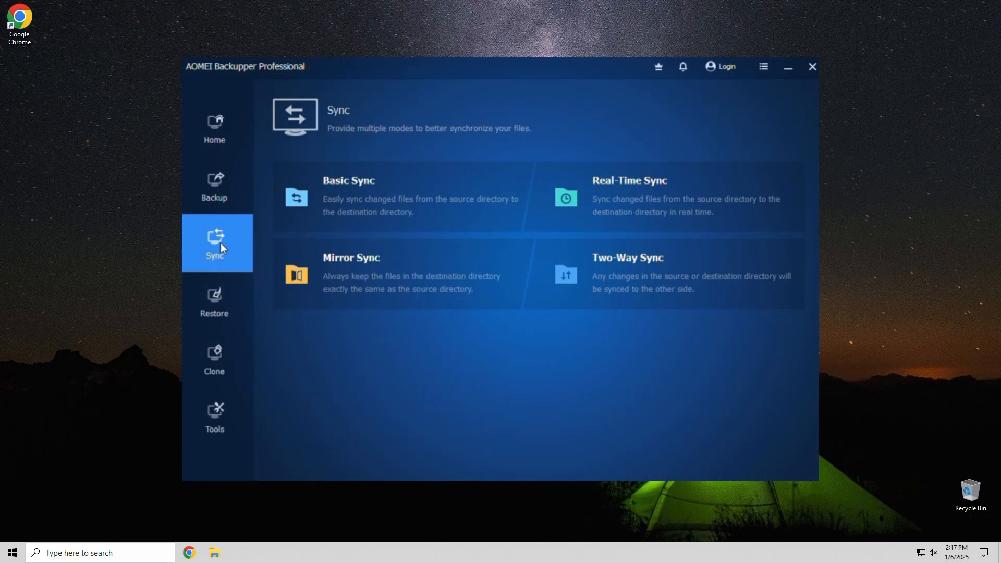
left_click(220, 299)
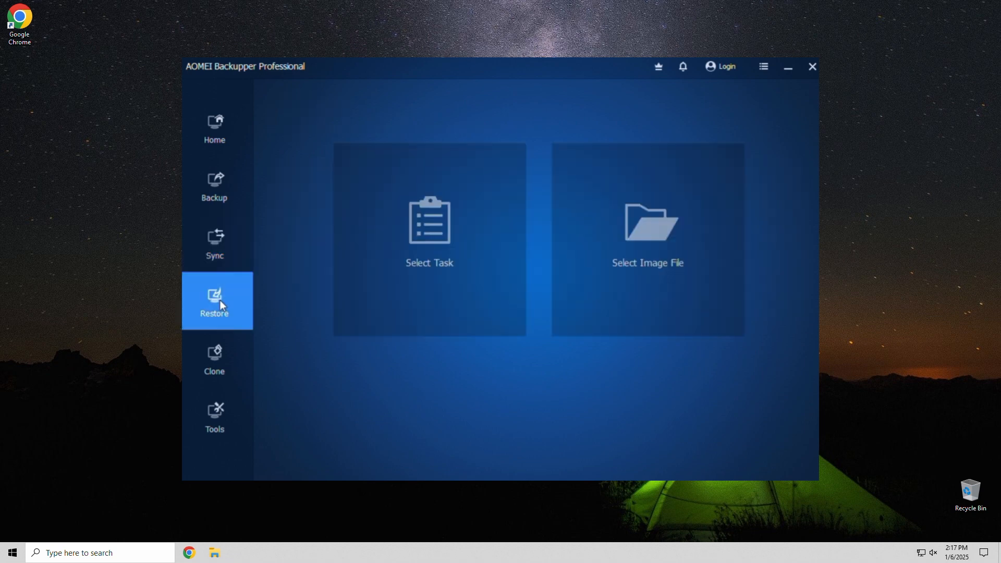
left_click(208, 357)
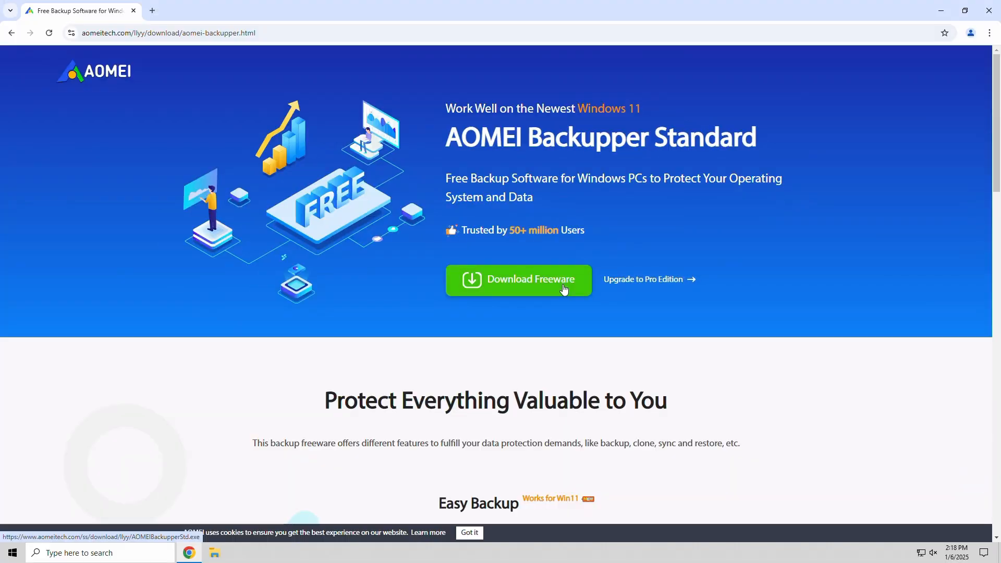
Download the free Standard edition, allow UAC, keep the setup language and install it
left_click(564, 290)
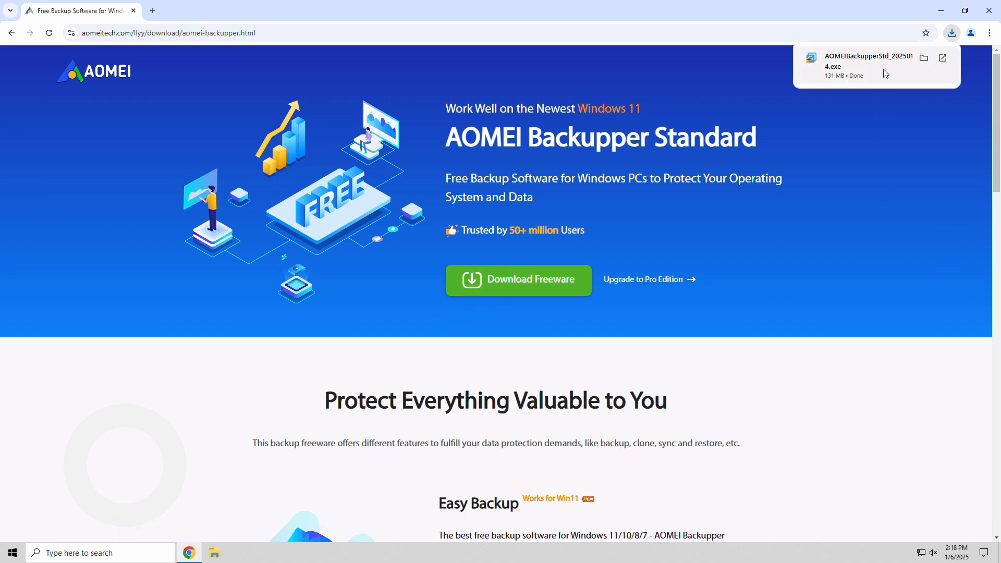
left_click(883, 69)
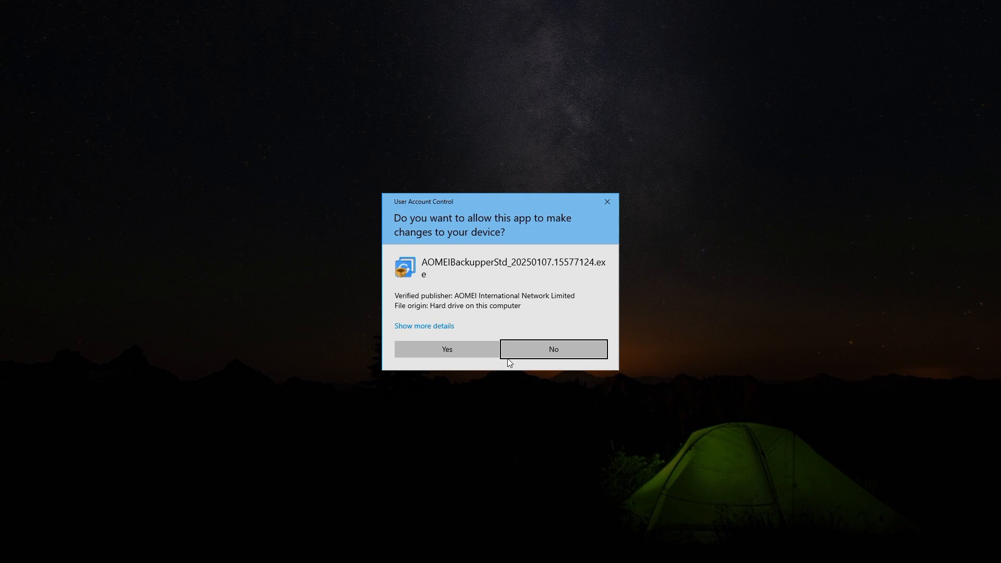
left_click(470, 350)
left_click(517, 304)
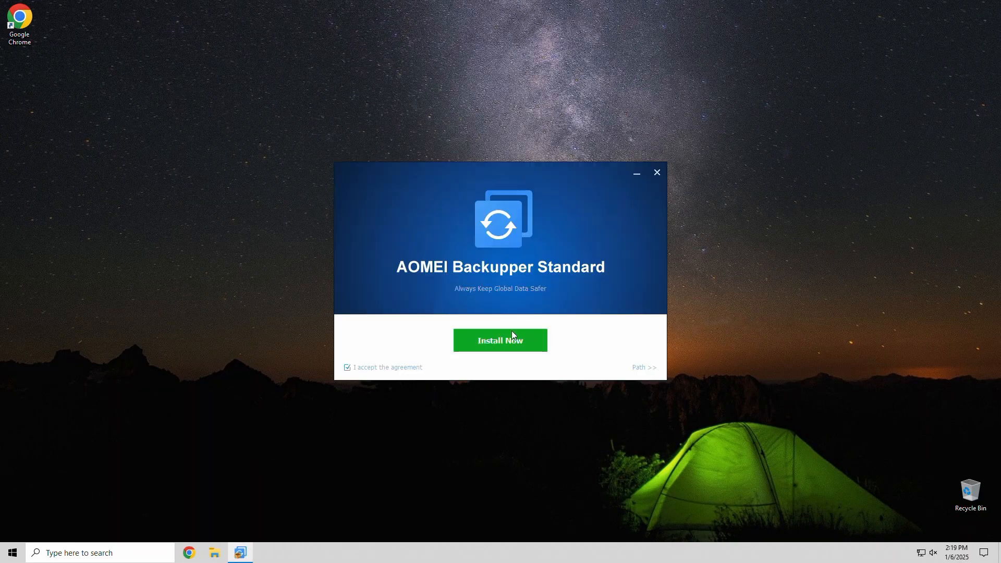
left_click(511, 345)
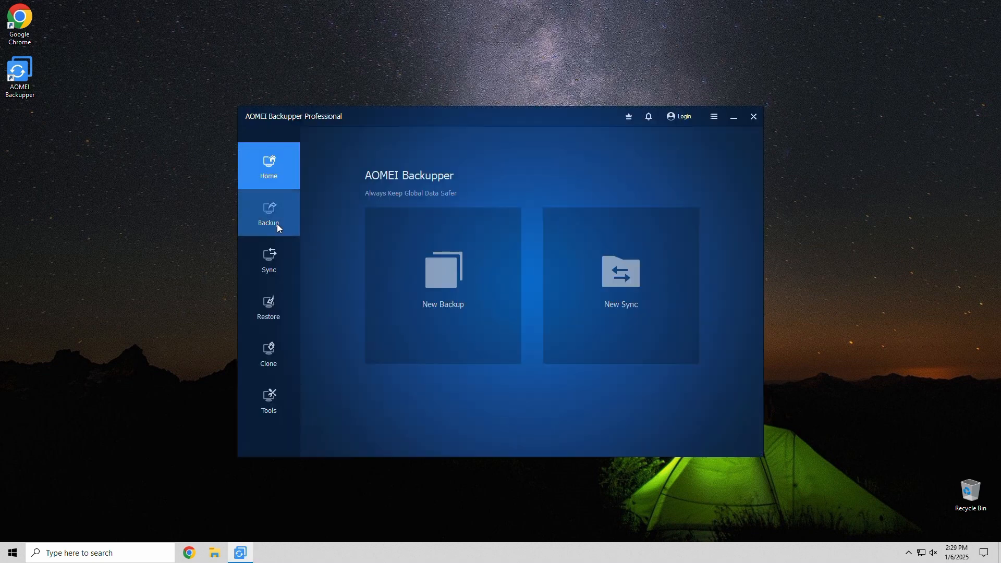
Start a new File Backup task and begin adding a source folder
left_click(278, 227)
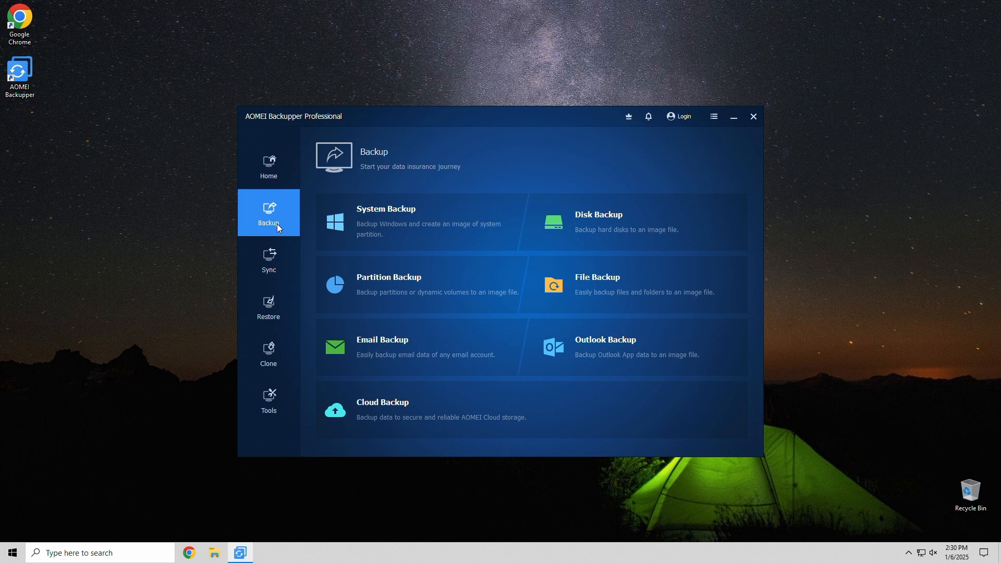
left_click(557, 277)
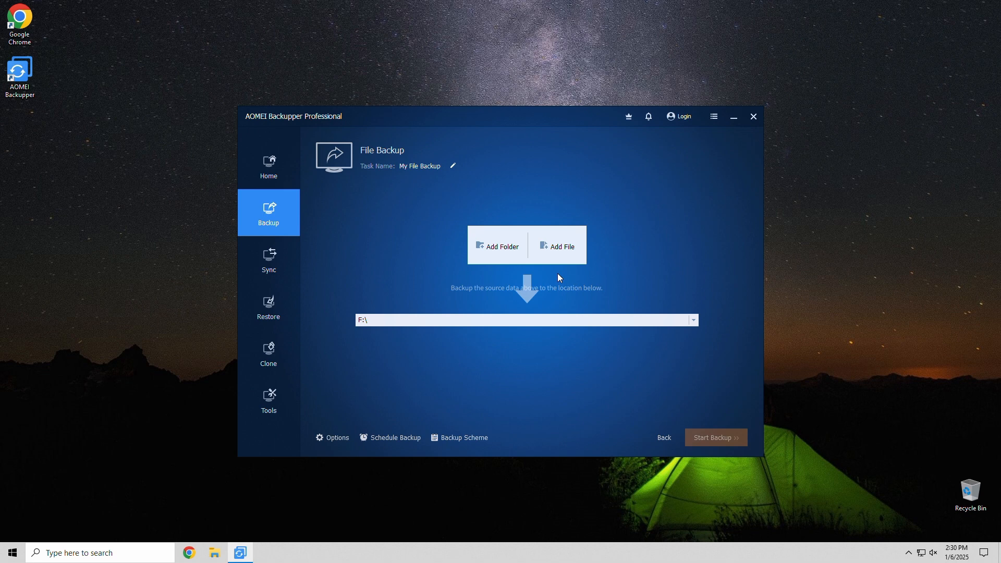
left_click(497, 250)
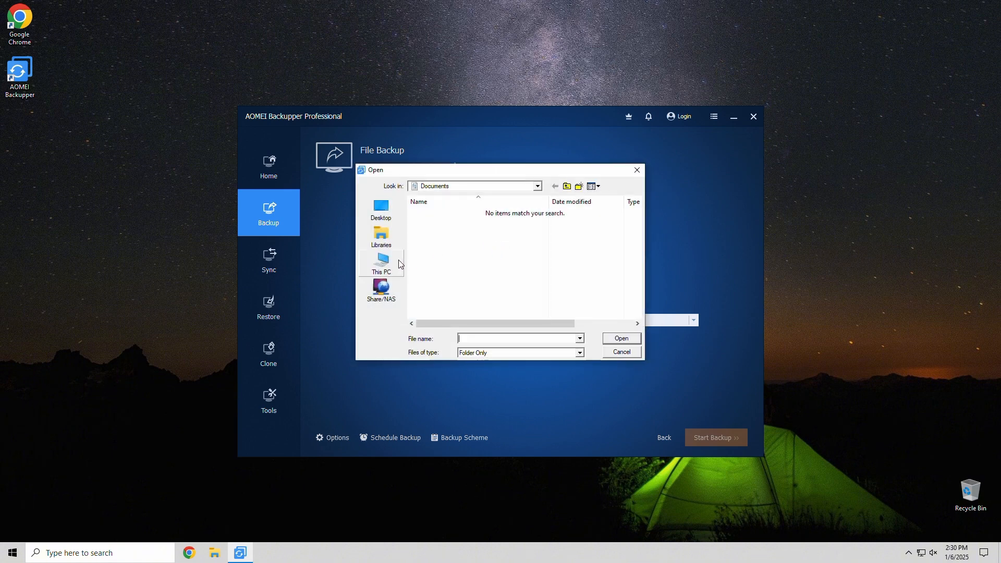
Browse This PC > Windows (C:) and select the BACK ME UP! folder
left_click(384, 264)
scroll(461, 278, "down", 3)
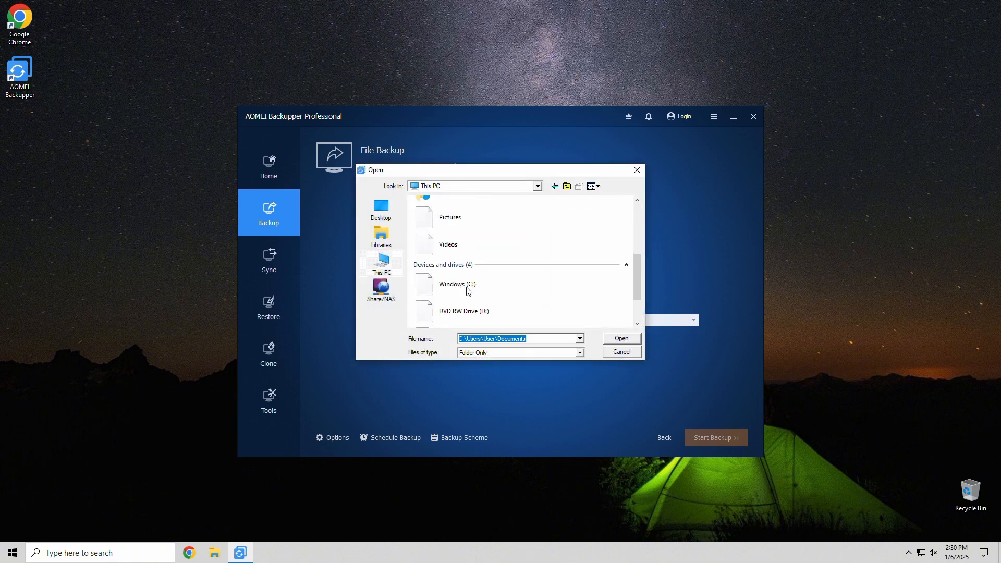
scroll(465, 269, "down", 2)
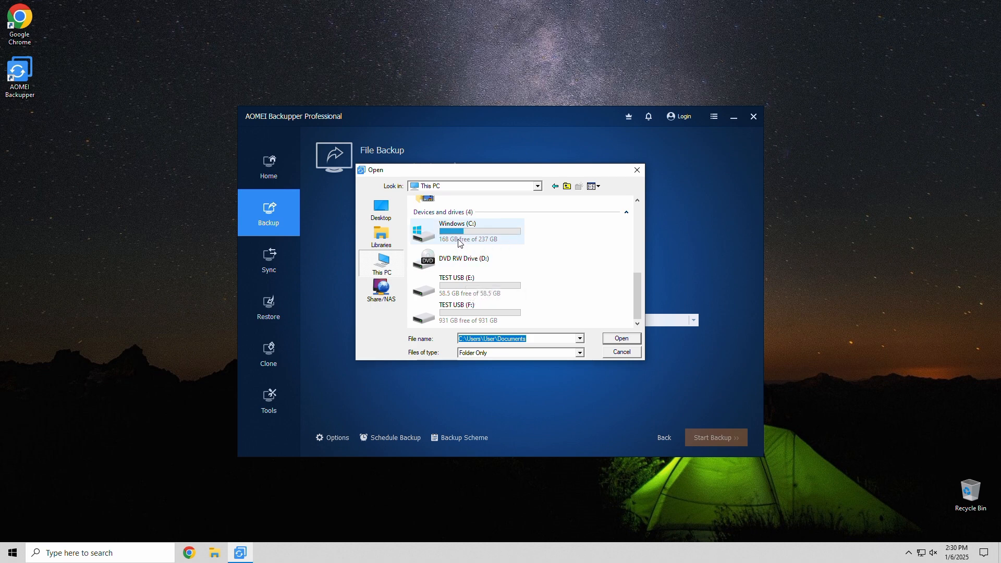
double_click(459, 244)
left_click(446, 214)
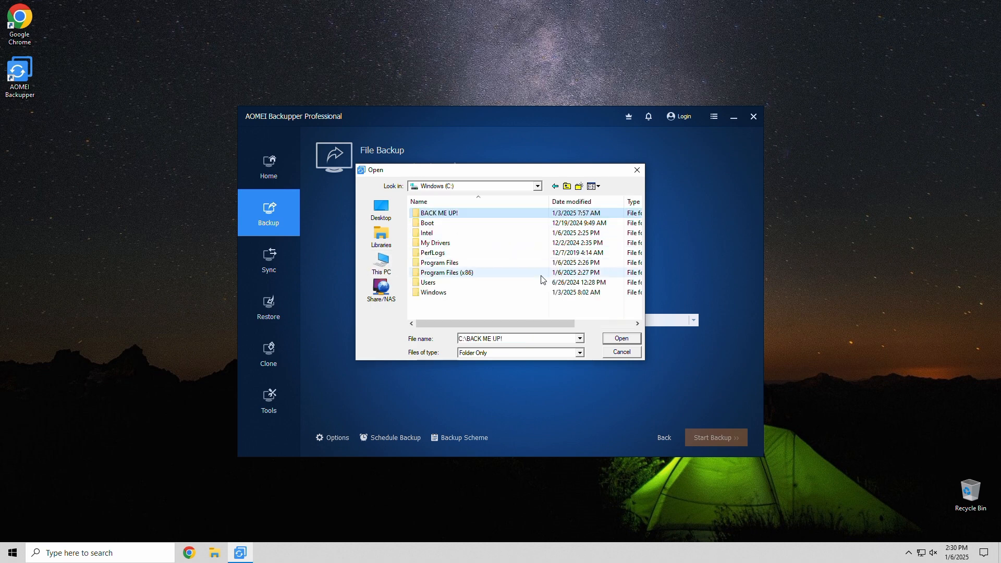
Confirm the source and set the destination to local drive TEST USB (E:)
left_click(618, 342)
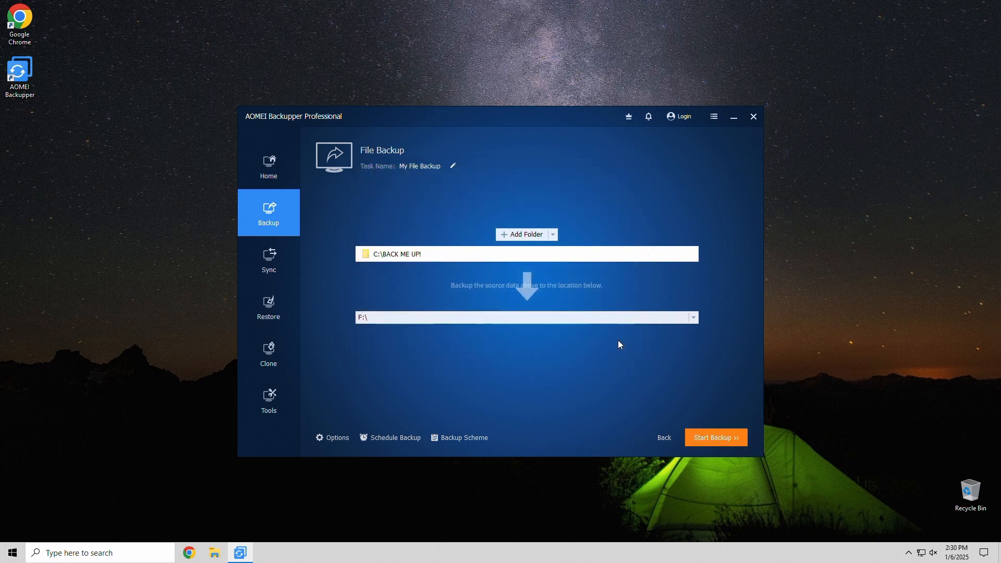
left_click(693, 318)
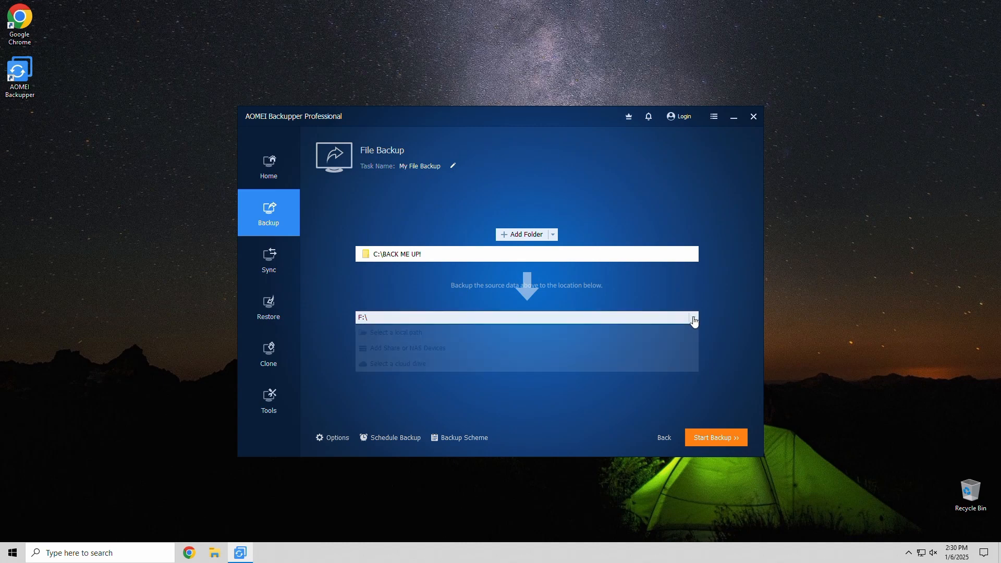
left_click(630, 332)
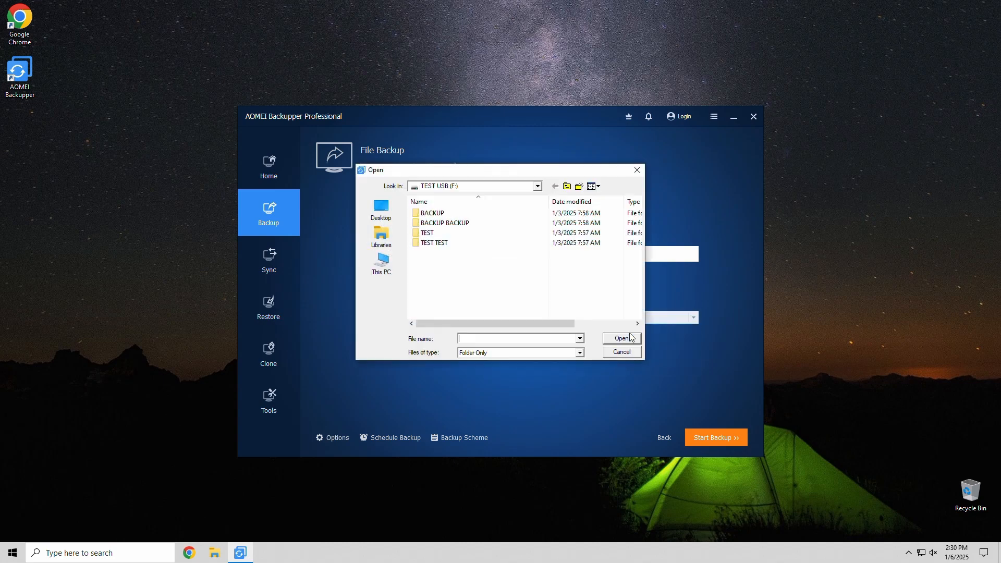
left_click(383, 265)
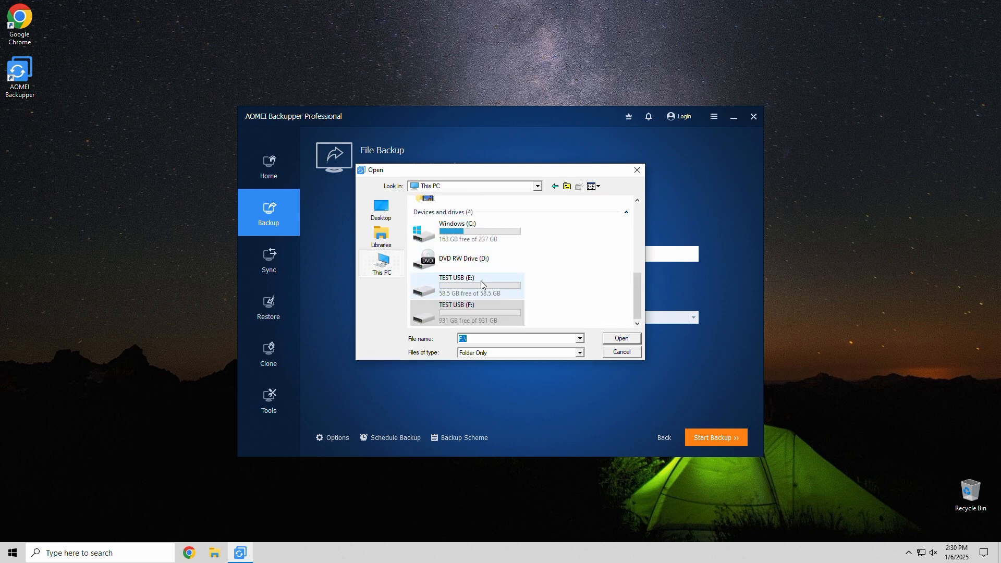
mouse_move(467, 285)
left_click(472, 290)
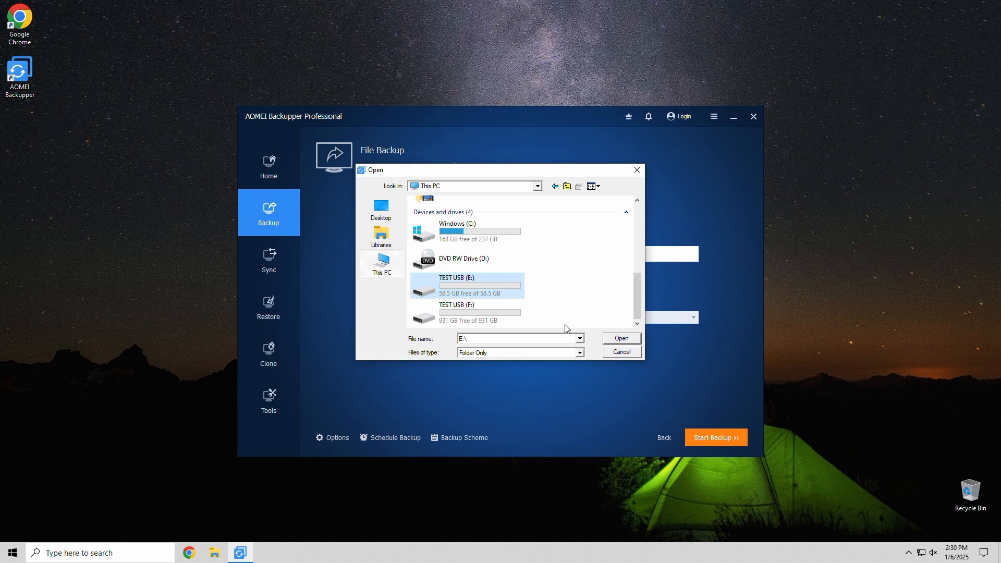
left_click(623, 342)
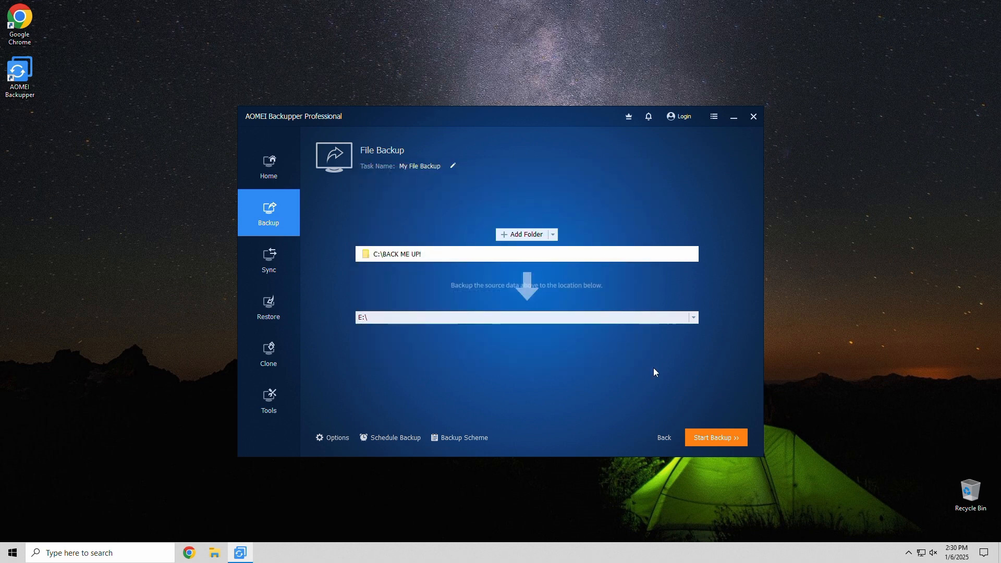
Start the file backup running
left_click(698, 437)
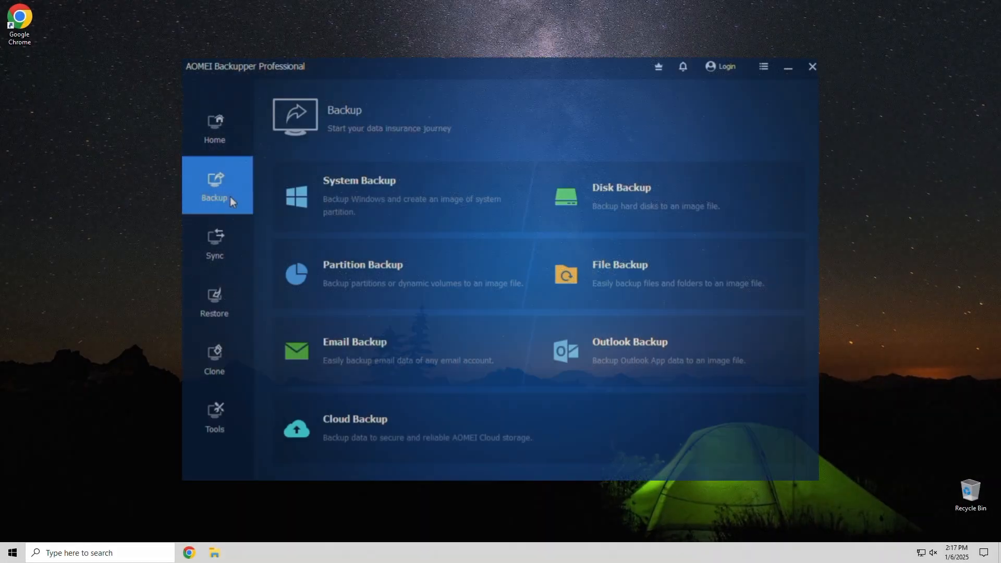
Step through Sync and Restore to land on the Clone choices
left_click(221, 244)
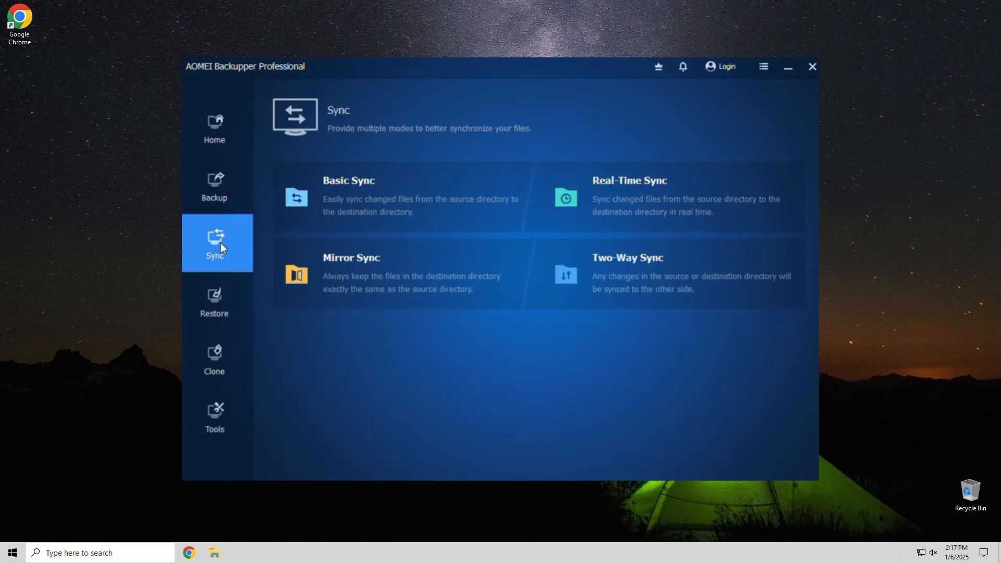
left_click(220, 300)
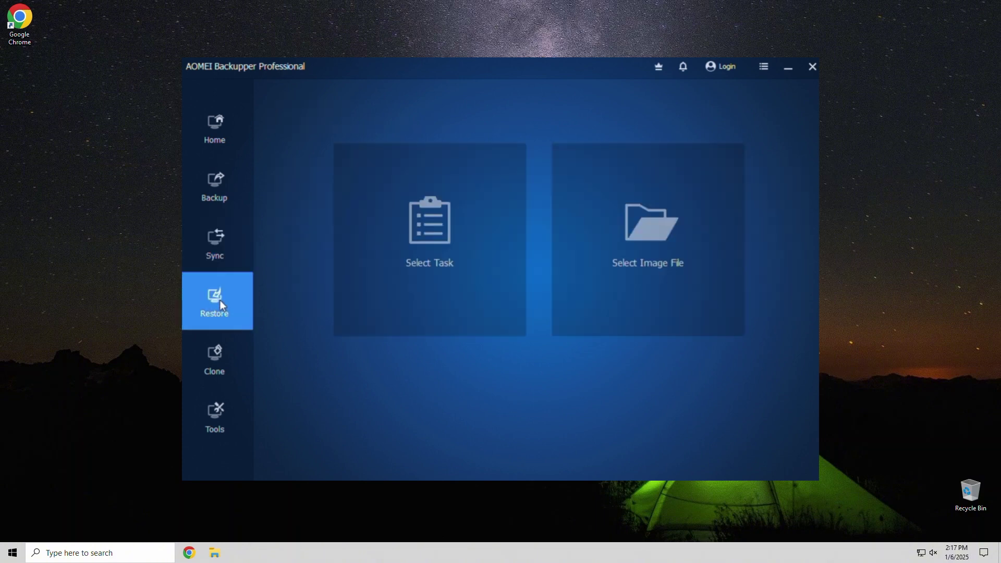
left_click(208, 352)
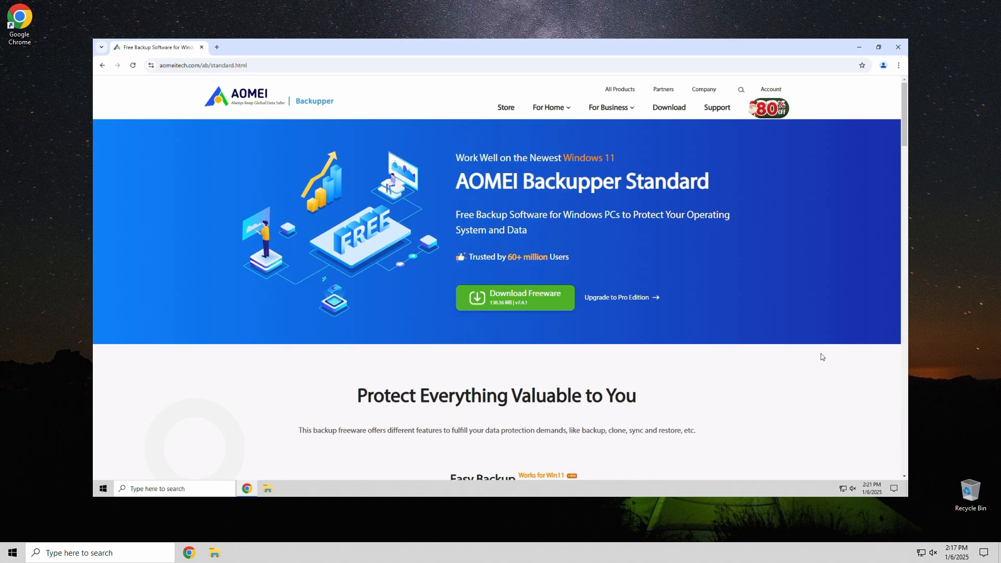
scroll(822, 383, "down", 1)
scroll(823, 386, "down", 1)
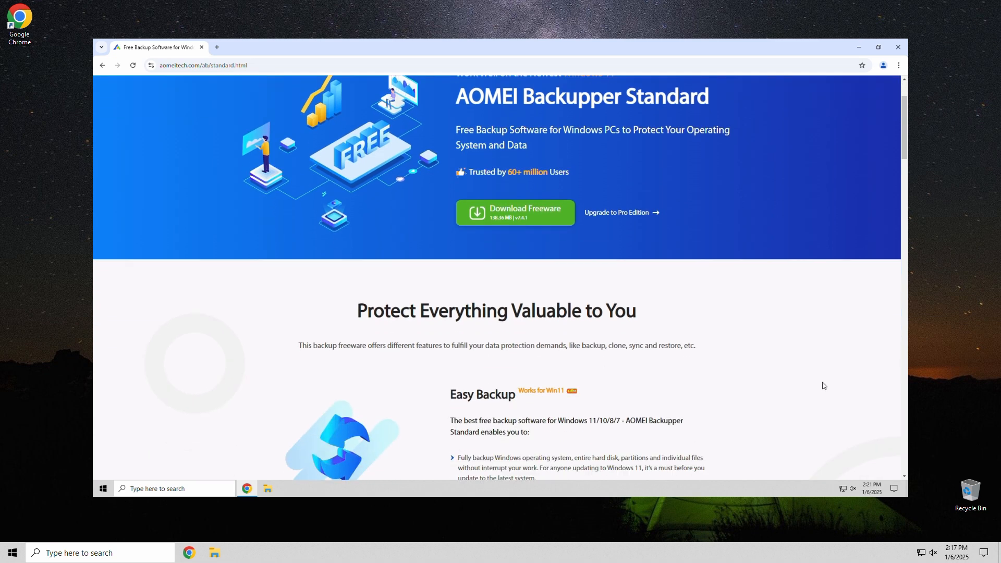
scroll(823, 385, "down", 1)
scroll(823, 386, "down", 1)
scroll(823, 385, "down", 1)
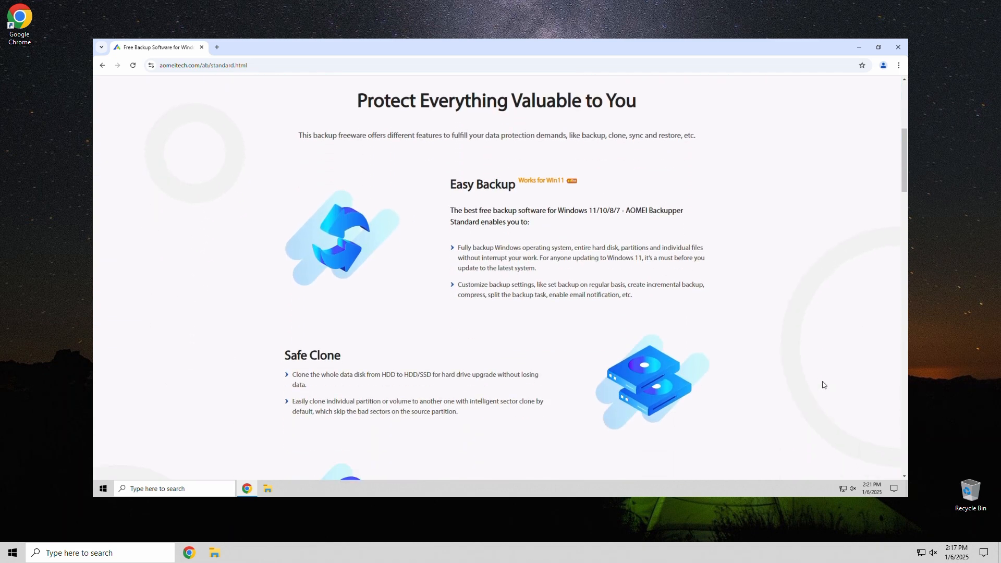
scroll(823, 385, "down", 1)
scroll(823, 385, "down", 1)
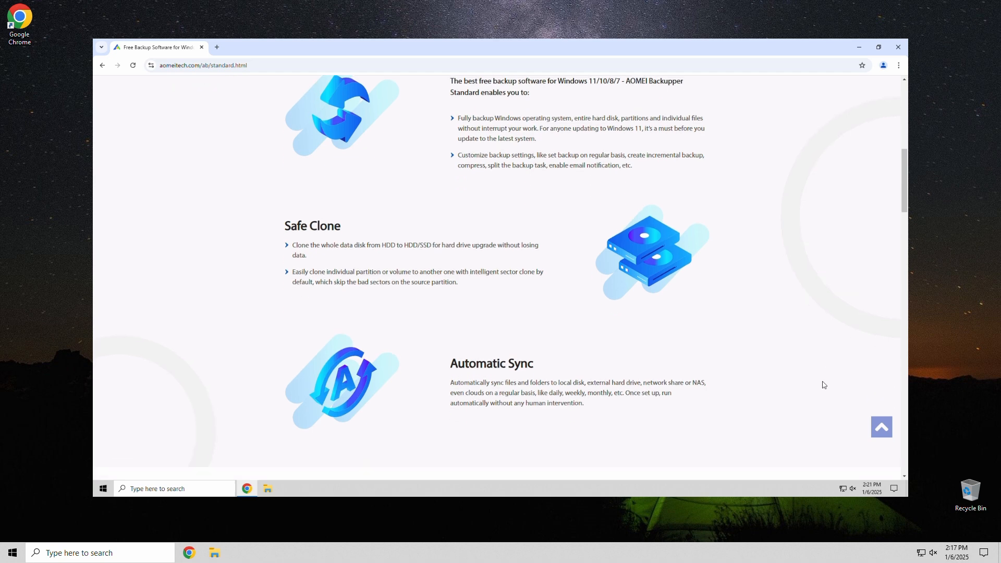
scroll(823, 385, "down", 1)
scroll(823, 385, "down", 1)
scroll(822, 386, "down", 1)
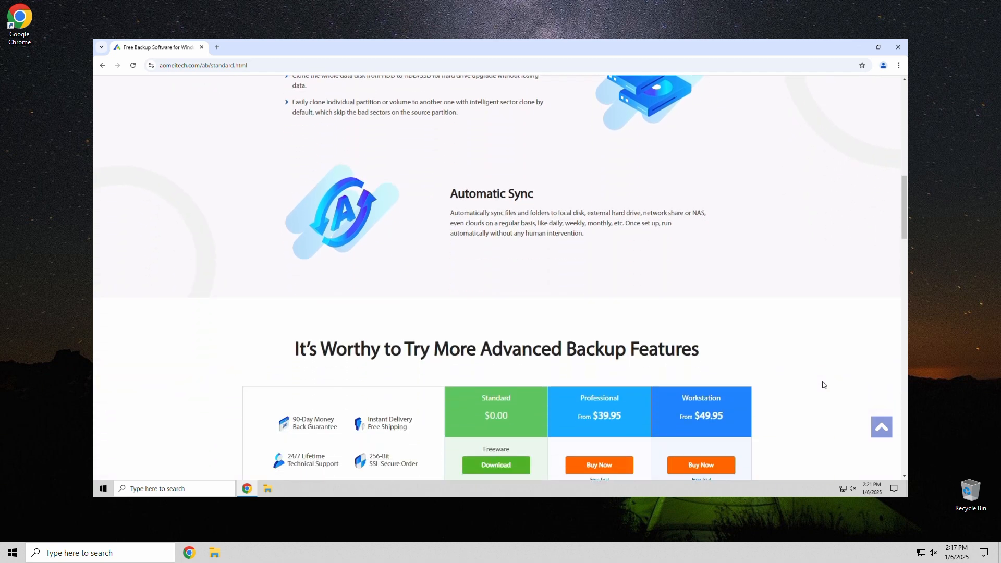